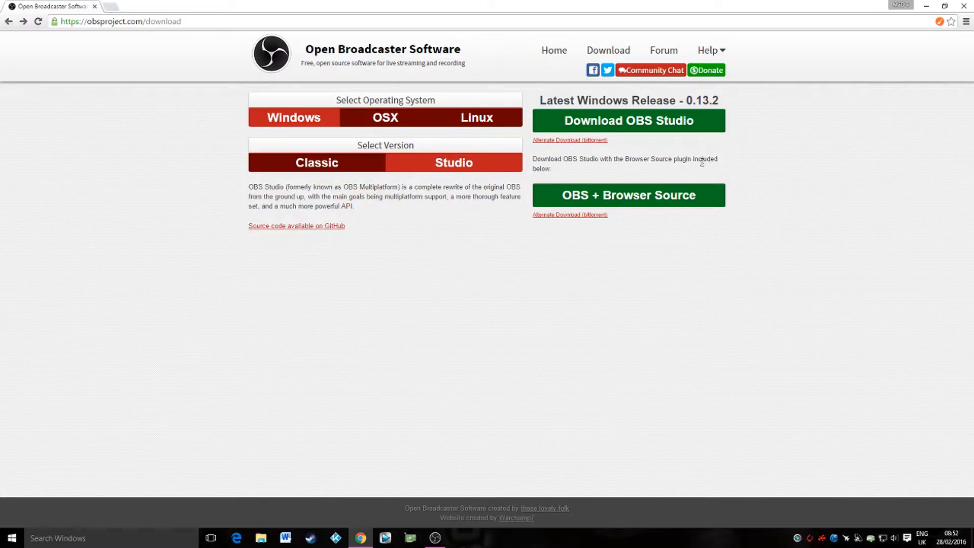
Switch from the browser to OBS Studio and review the source types available for the desktop recording scene
click(928, 7)
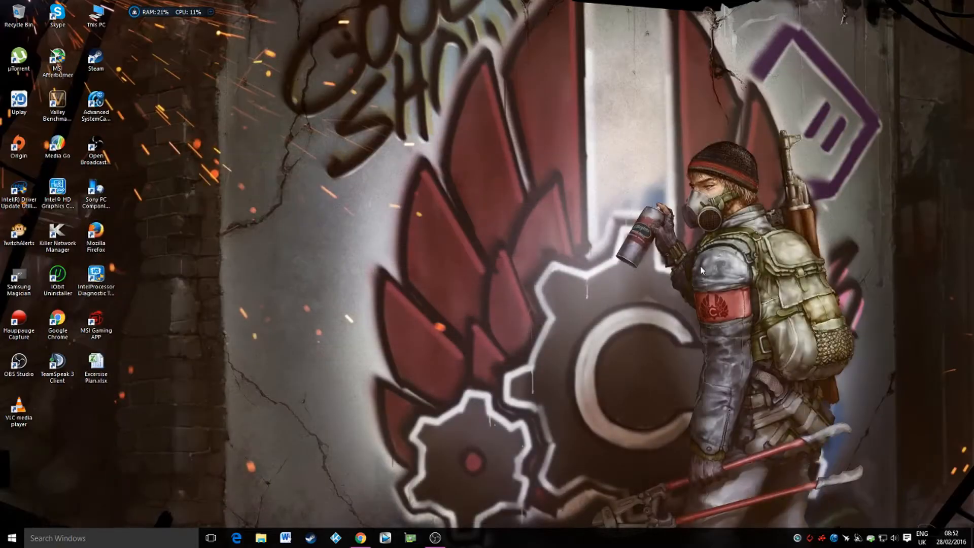
click(434, 538)
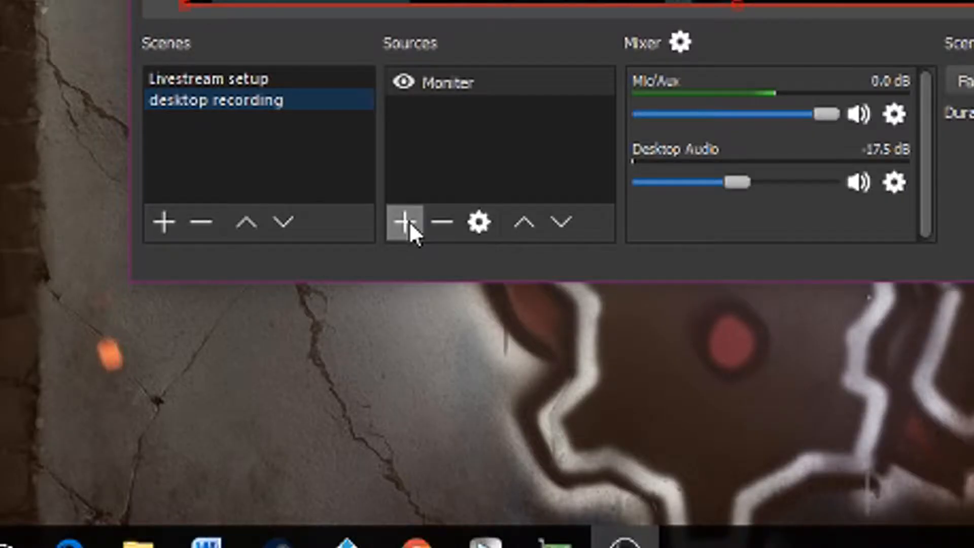
click(410, 223)
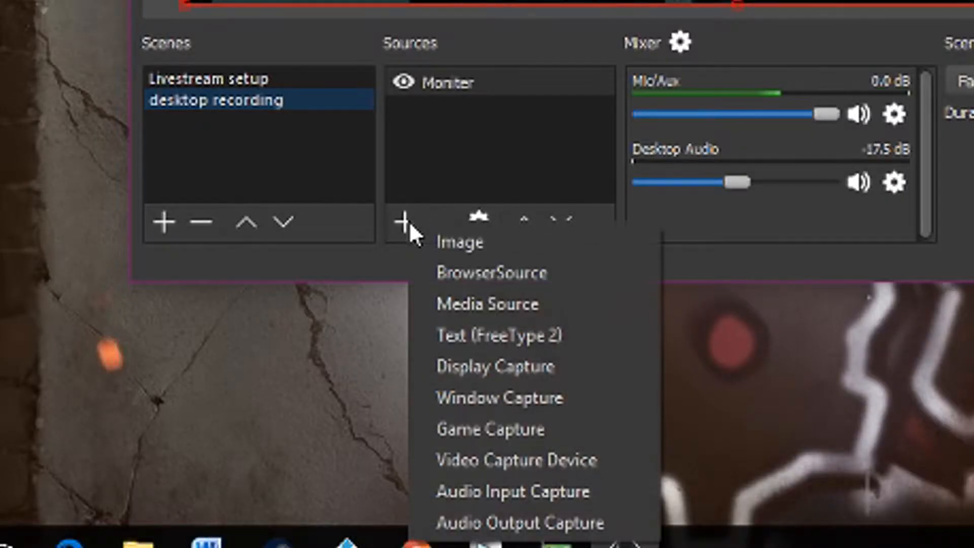
click(410, 223)
click(409, 224)
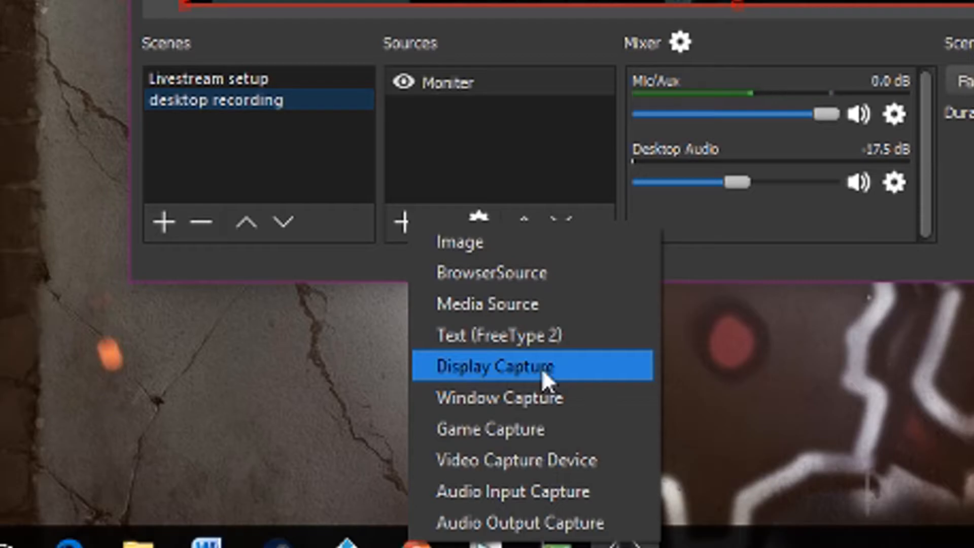
click(514, 174)
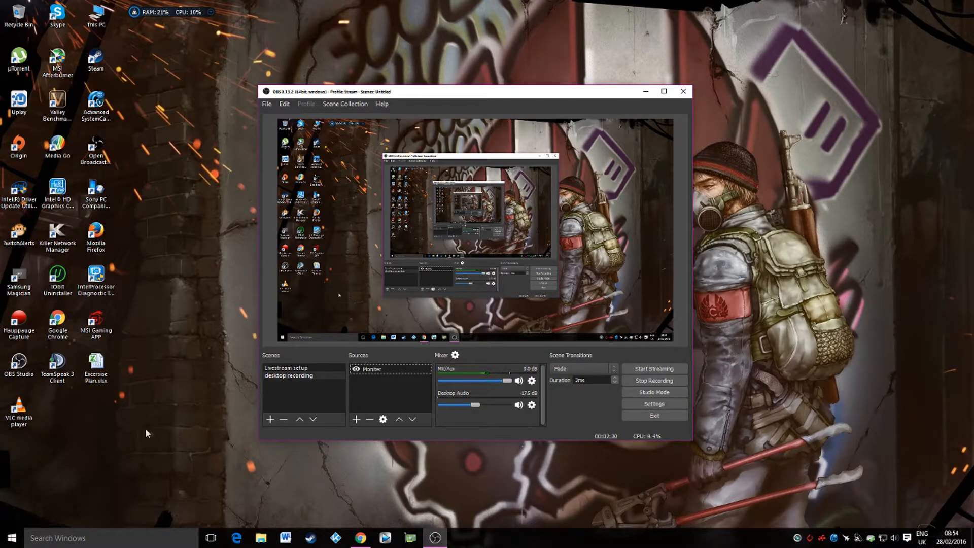
Move the VLC media player shortcut around the desktop to test the live display preview, and return it to its original place
drag(19, 410, 158, 195)
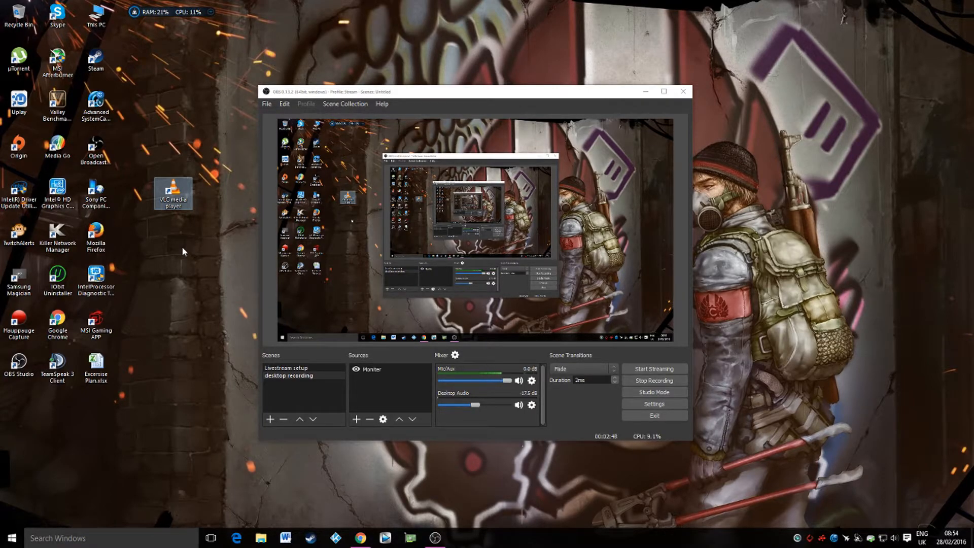
drag(177, 203, 177, 327)
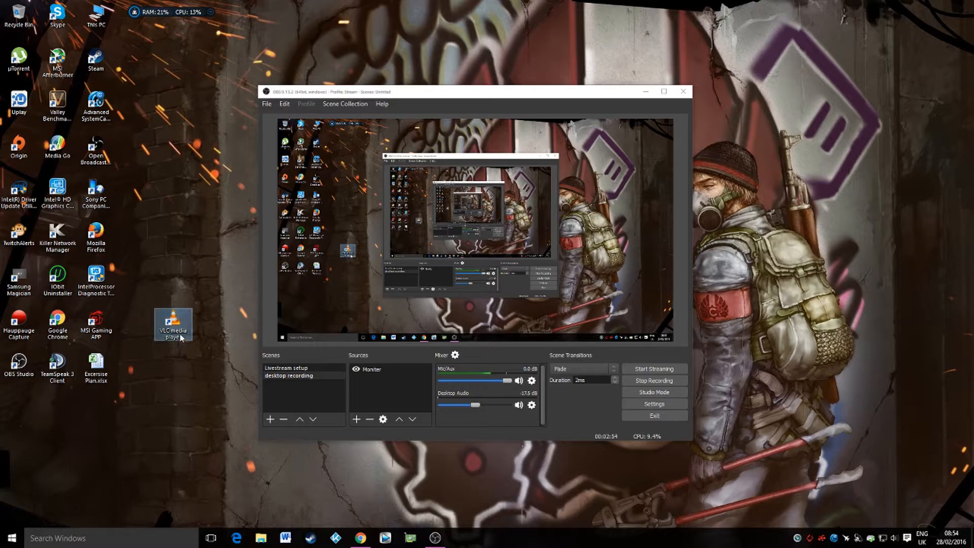
drag(181, 337, 26, 422)
click(178, 339)
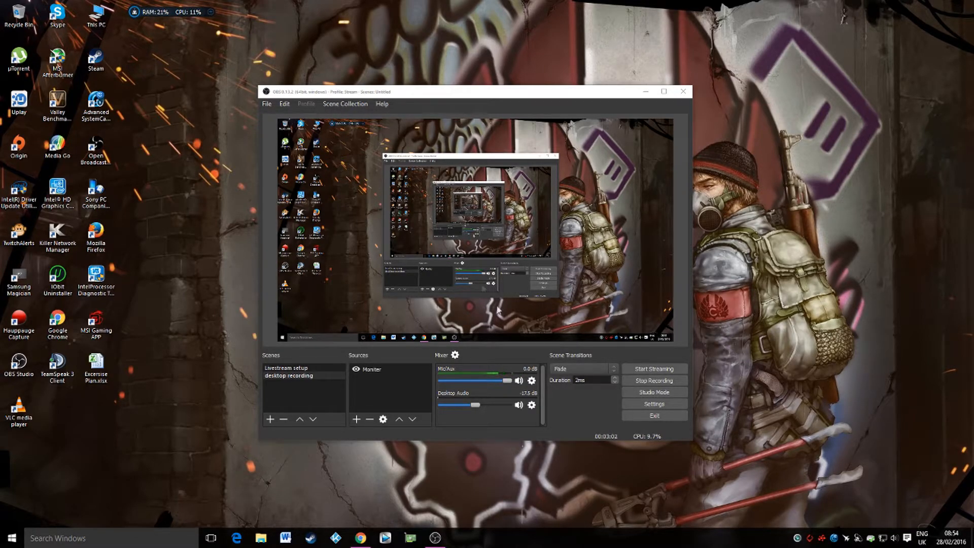
Open the OBS settings and review the General theme choices and the Stream type options
click(641, 403)
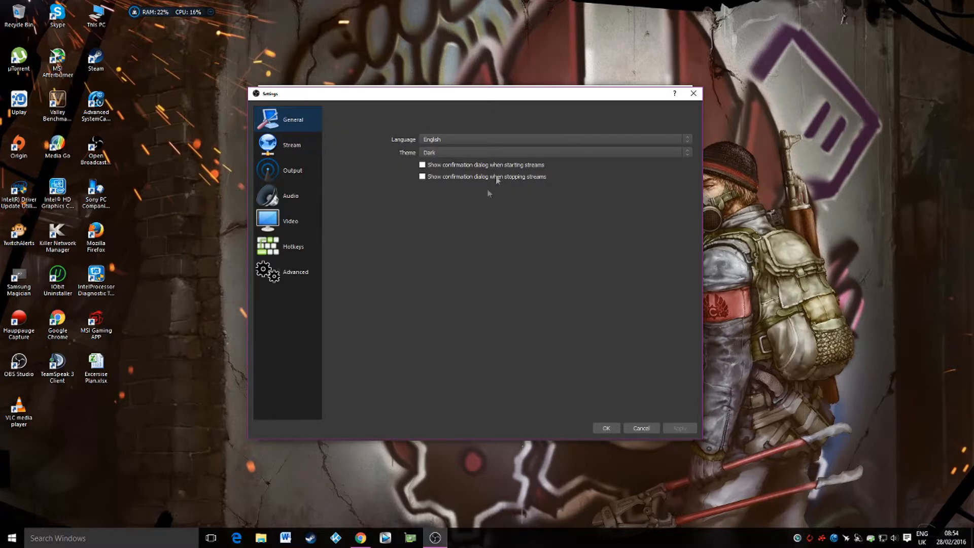
click(499, 151)
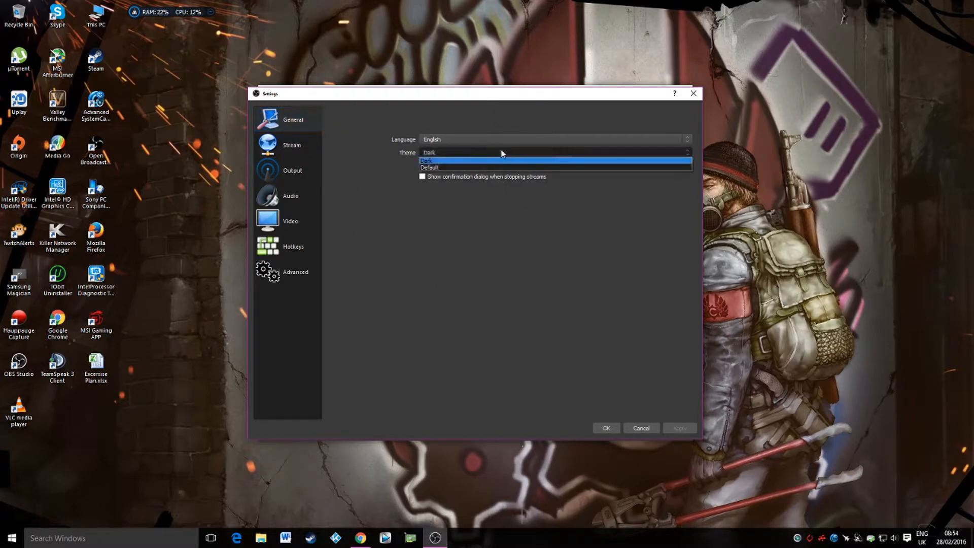
click(504, 252)
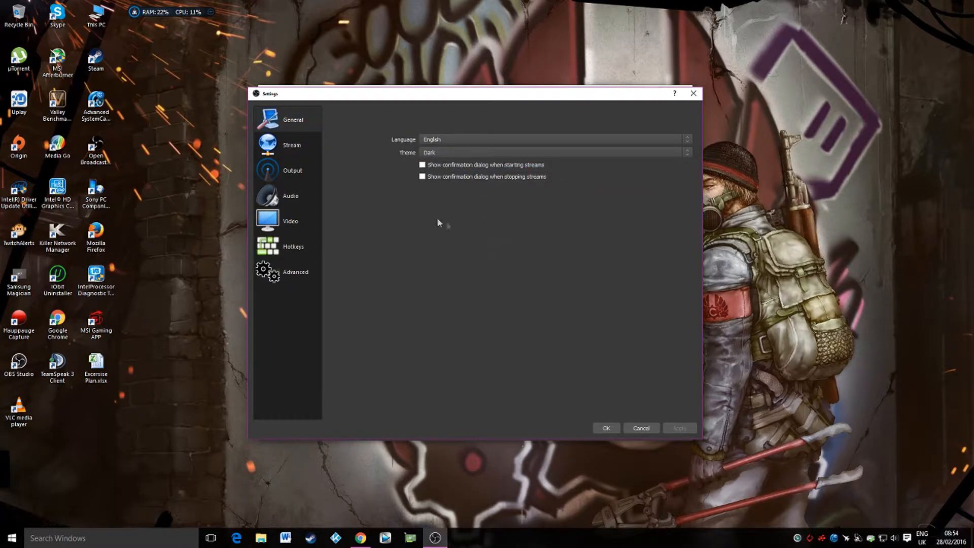
click(290, 158)
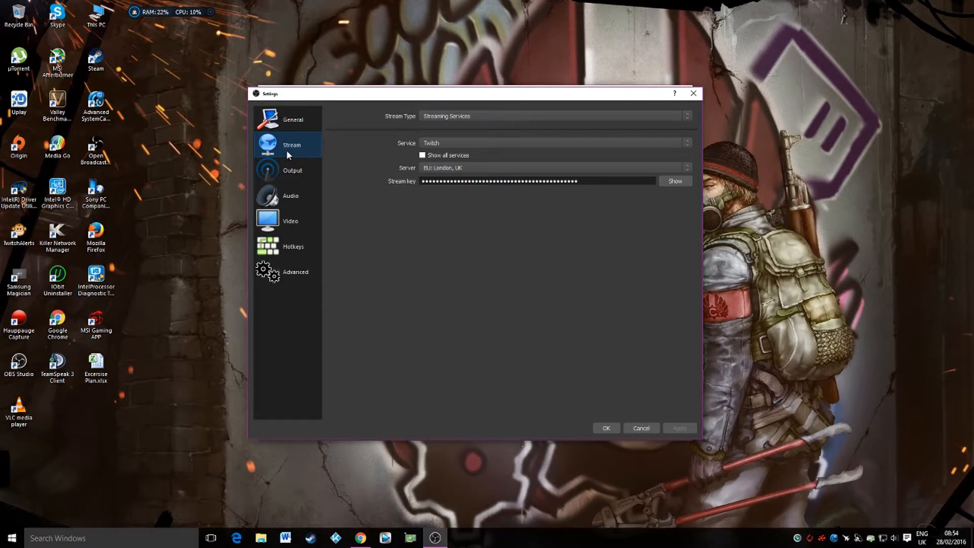
click(479, 114)
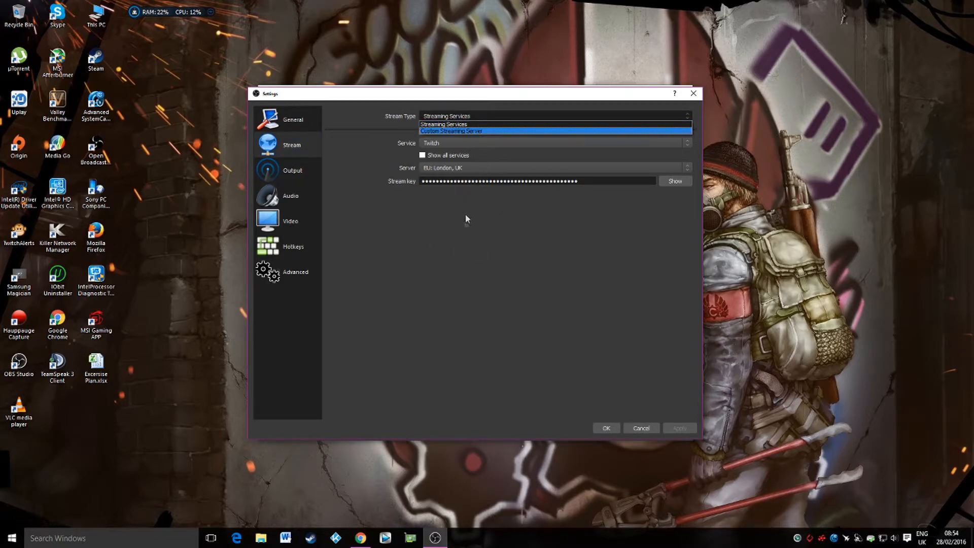
click(463, 233)
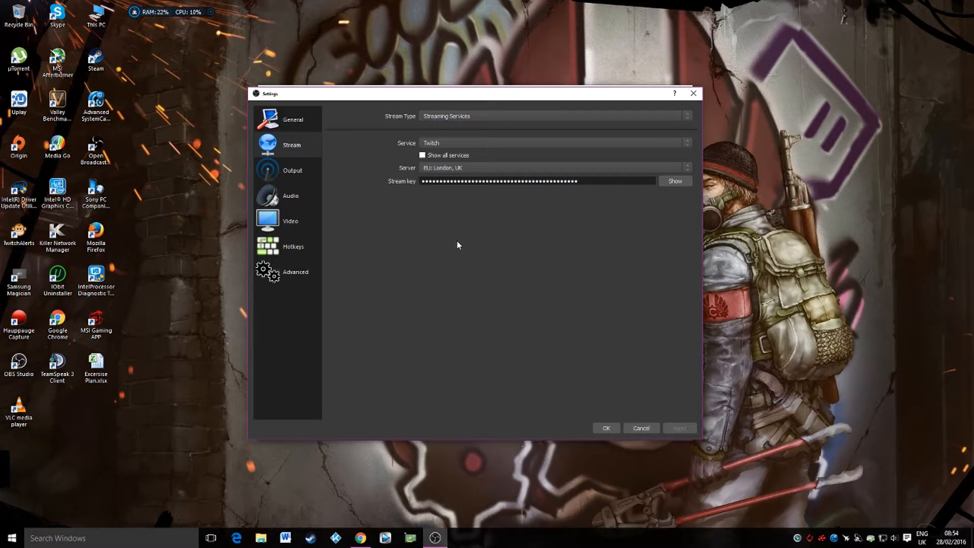
Review the Output settings for streaming, recording and audio tracks
click(286, 173)
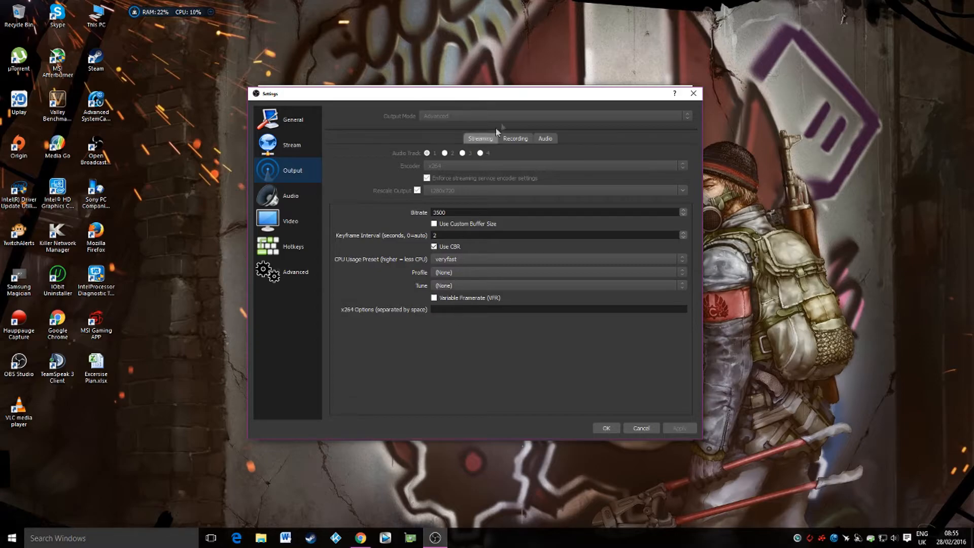
click(515, 138)
click(545, 139)
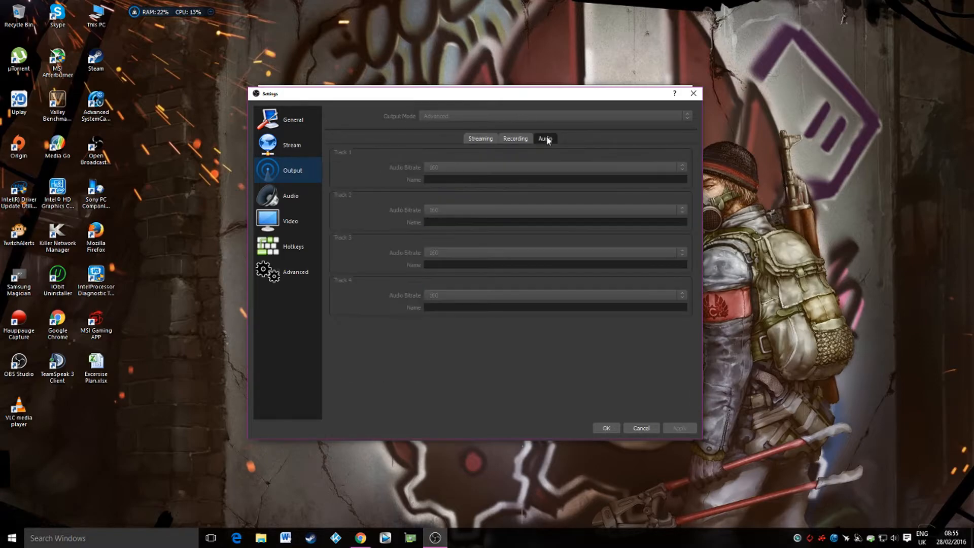
click(474, 140)
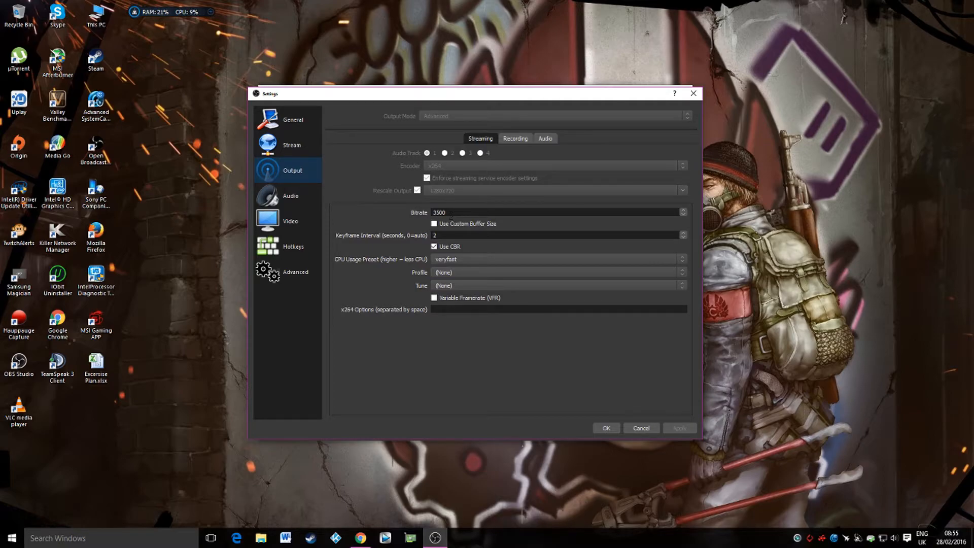
click(512, 142)
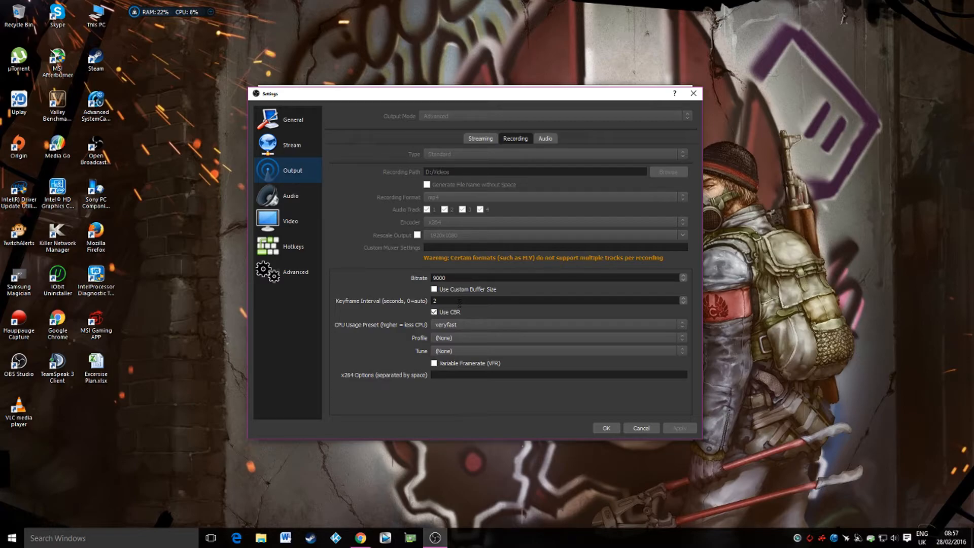
Examine the Audio settings and the desktop audio device choices, and compare them with the mixer in the main window
click(297, 201)
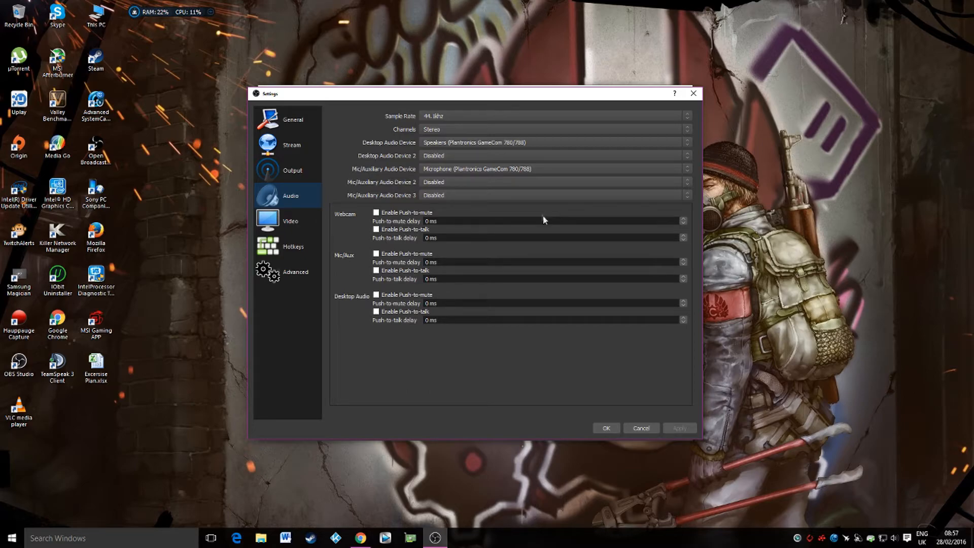
click(479, 143)
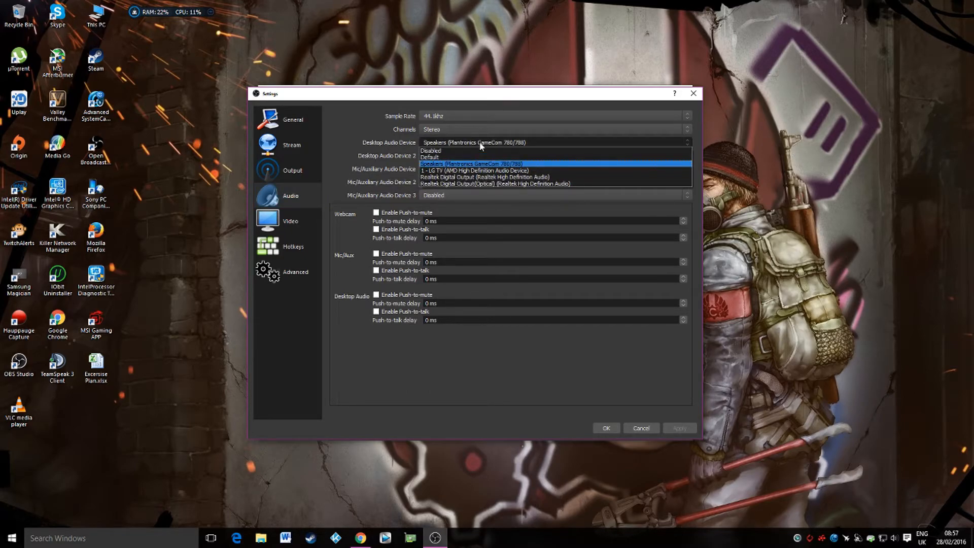
click(480, 142)
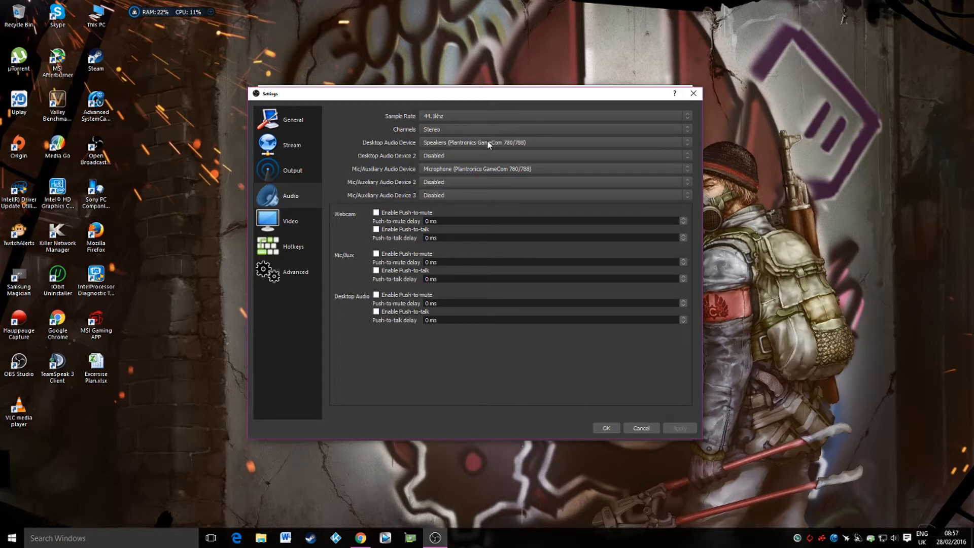
click(489, 144)
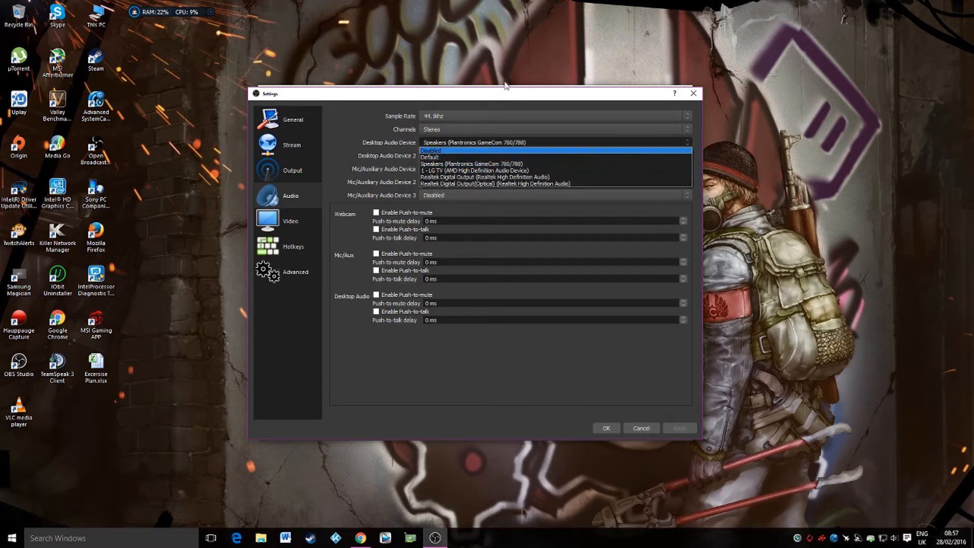
click(513, 61)
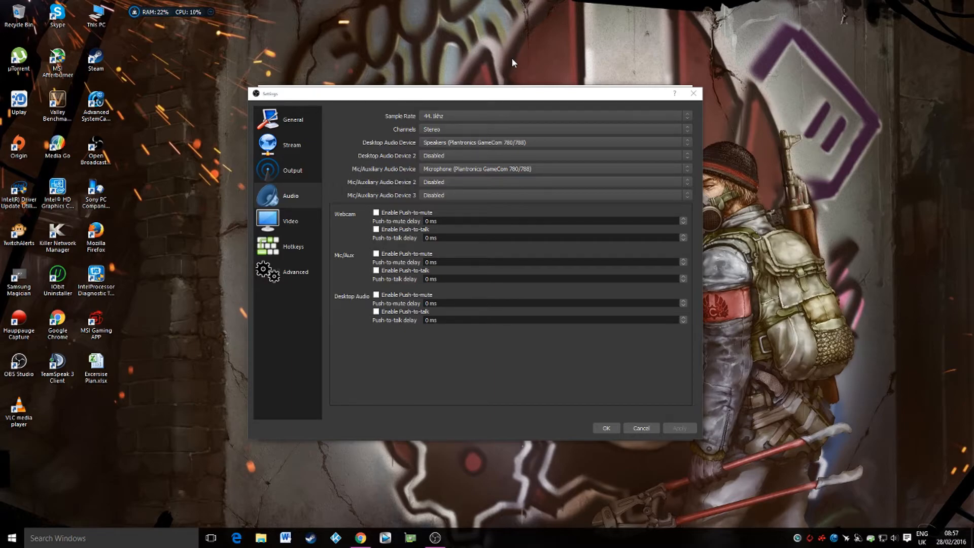
click(457, 145)
click(457, 146)
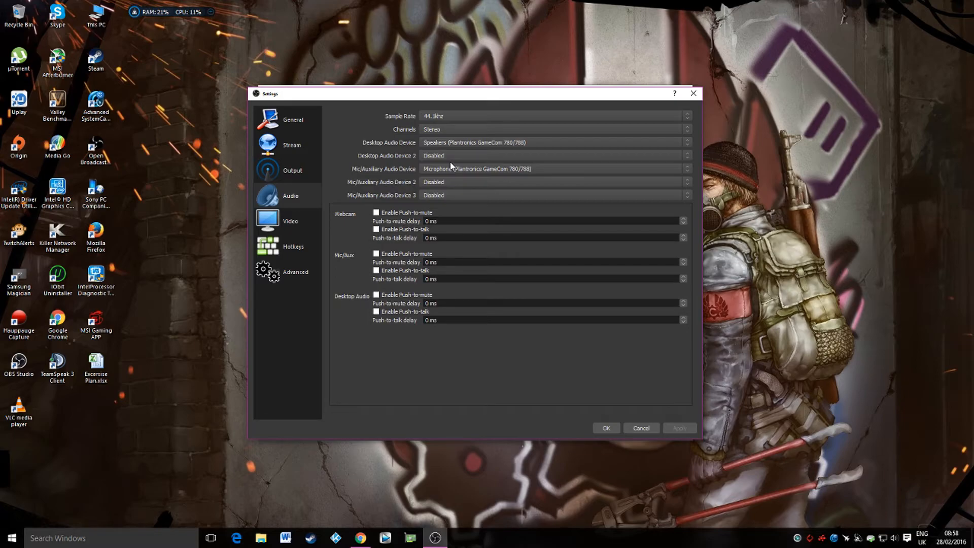
drag(579, 97, 922, 102)
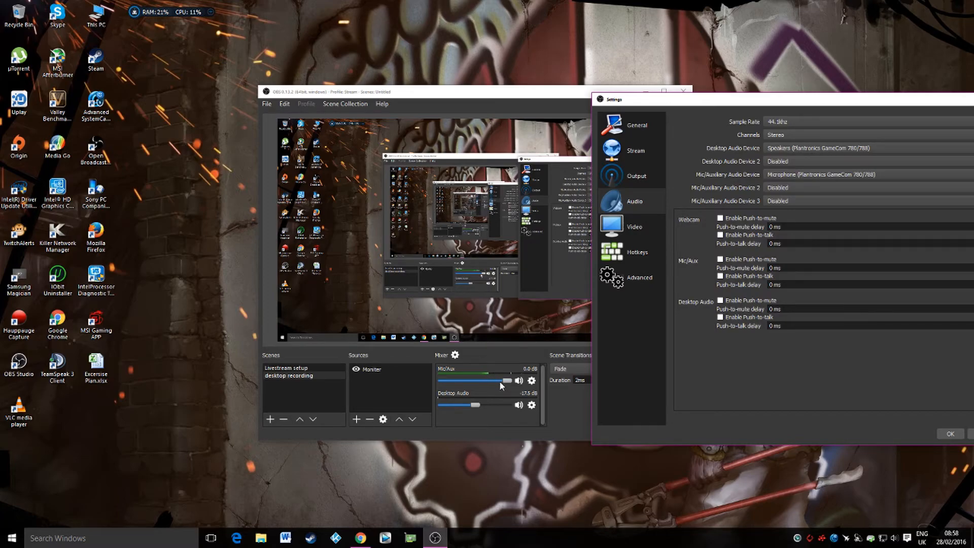
drag(748, 99, 391, 85)
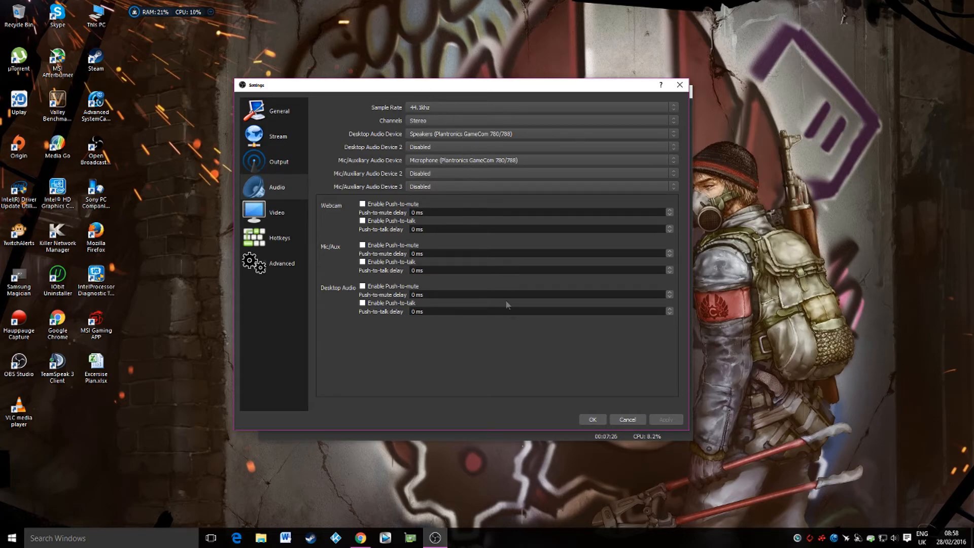
Check the Video resolution and frame rate settings, and close the settings window
click(276, 213)
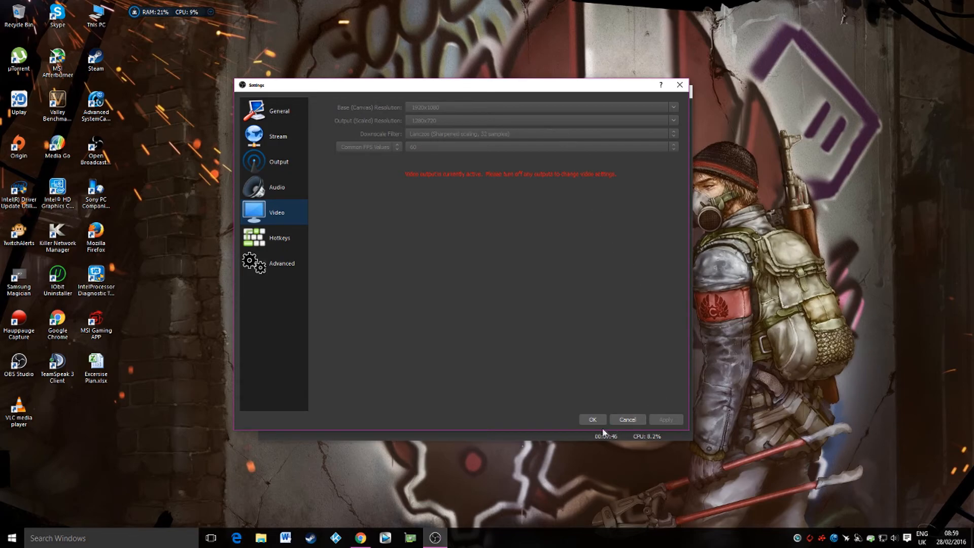
click(592, 419)
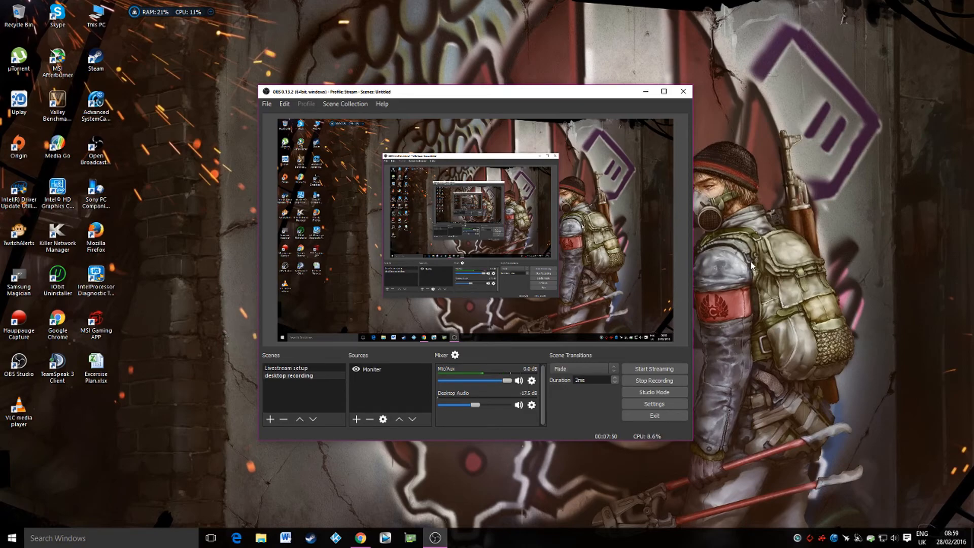
Look through the source types that can be added beside the Moniter source, and shift the OBS window slightly across the desktop
right_click(377, 397)
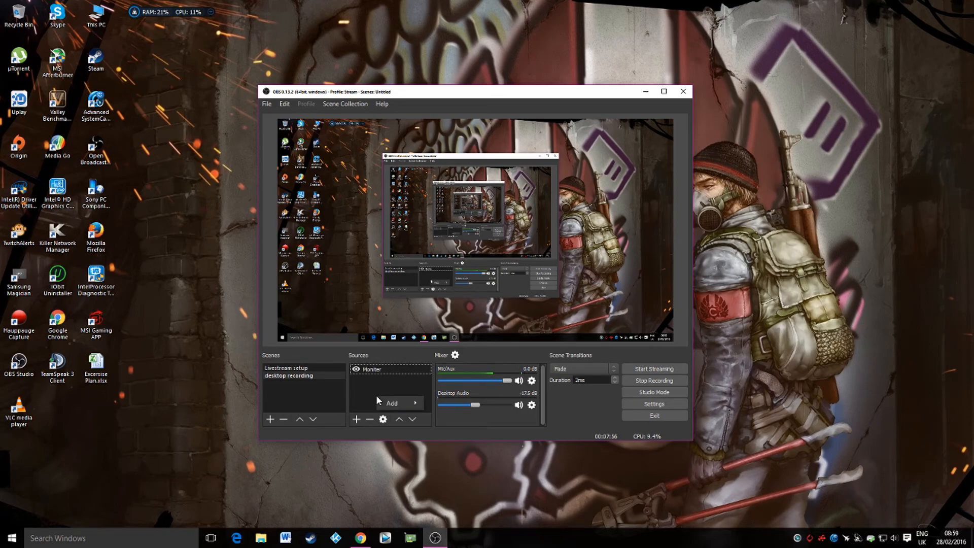
mouse_move(405, 403)
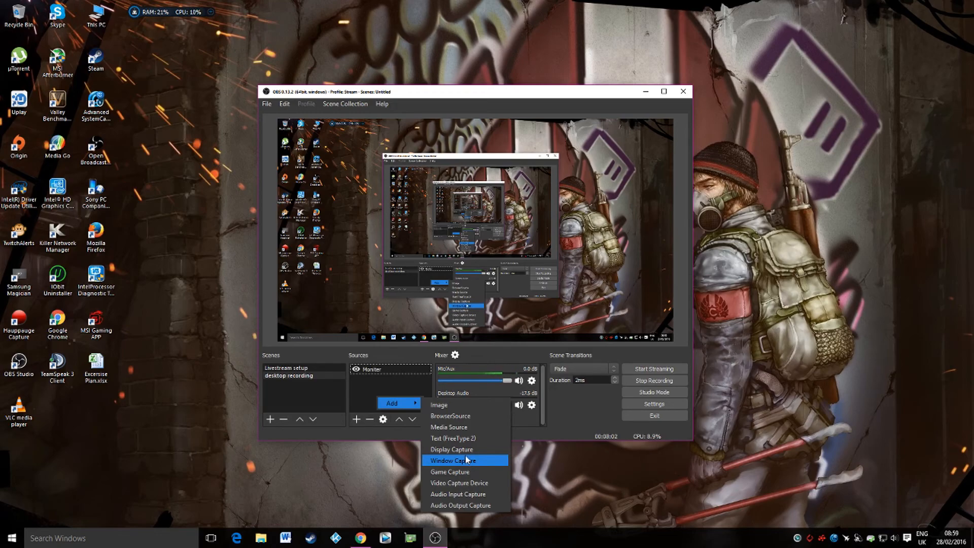
click(356, 392)
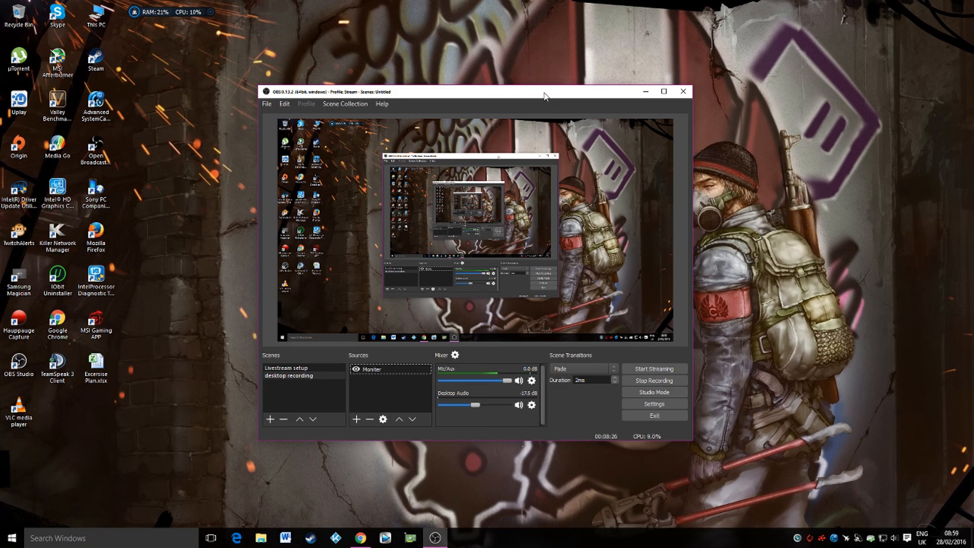
drag(544, 95, 582, 87)
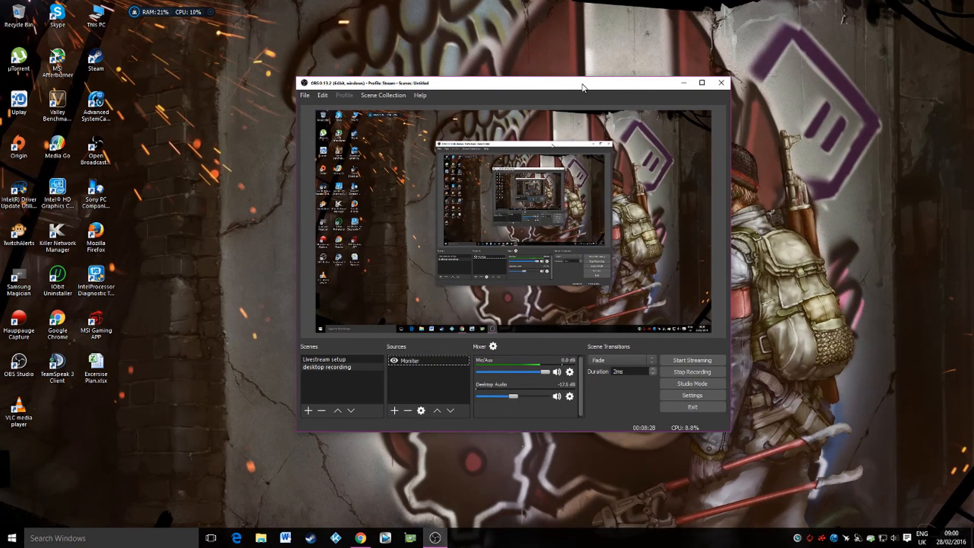